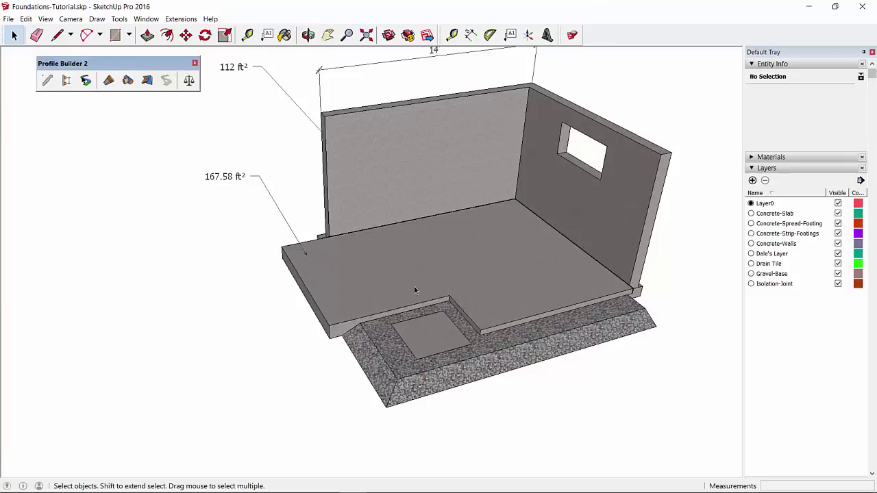
Open the quantity report and select the concrete slab: 167.575 ft² area, 60.744 ft³ volume.
{"action": "left_click", "coordinate": [190, 80]}
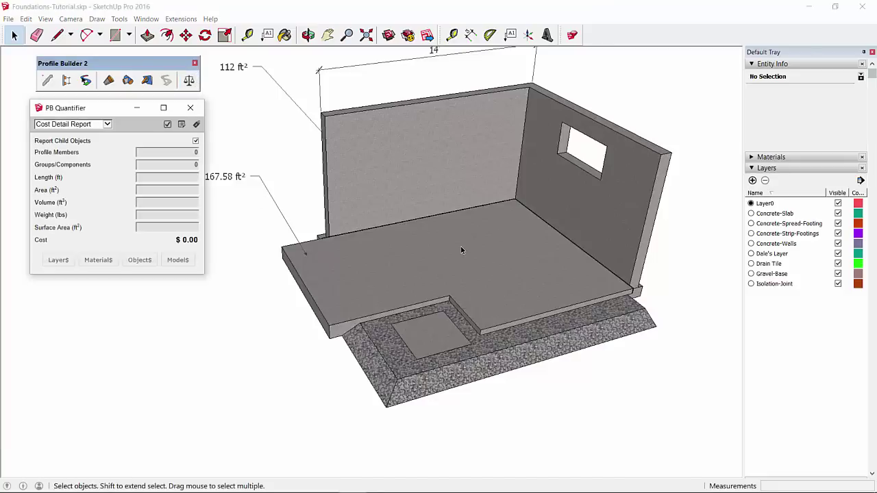
{"action": "scroll", "coordinate": [461, 248], "scroll_direction": "up", "scroll_amount": 4}
{"action": "scroll", "coordinate": [346, 285], "scroll_direction": "down", "scroll_amount": 3}
{"action": "middle_click_drag", "start_coordinate": [345, 285], "coordinate": [376, 322]}
{"action": "scroll", "coordinate": [327, 341], "scroll_direction": "up", "scroll_amount": 4}
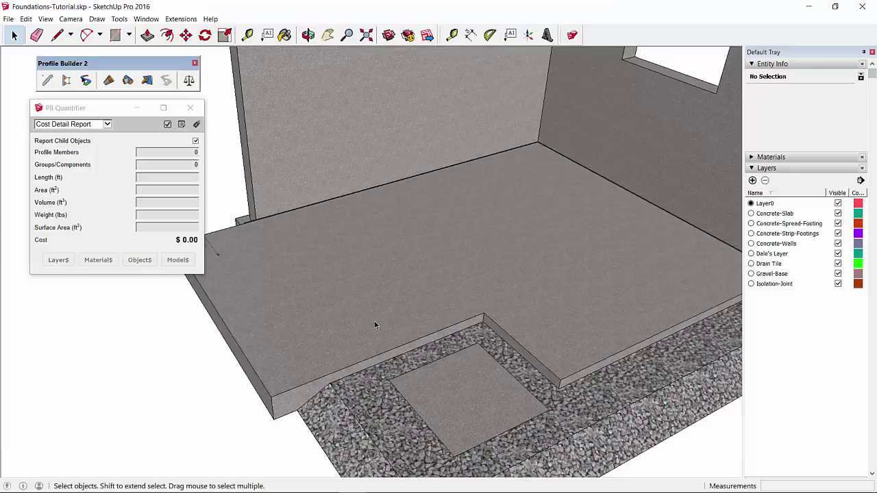
{"action": "left_click", "coordinate": [485, 222]}
{"action": "middle_click_drag", "start_coordinate": [555, 213], "coordinate": [460, 209]}
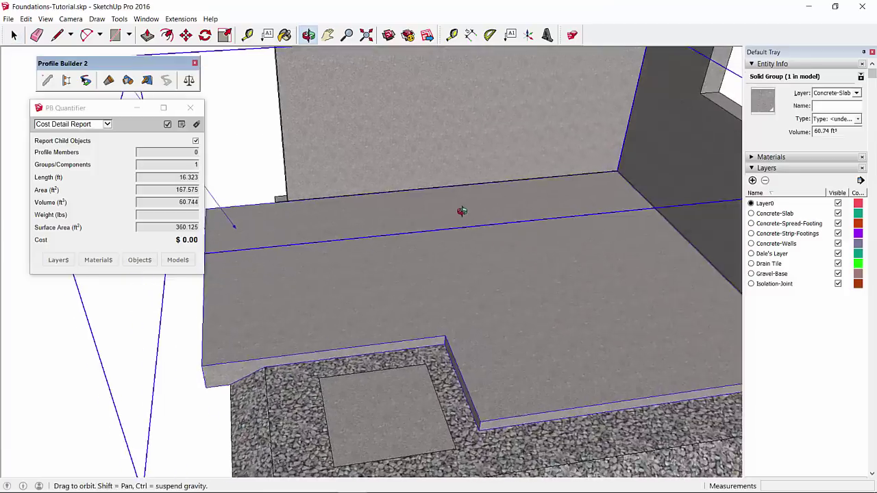
{"action": "scroll", "coordinate": [475, 198], "scroll_direction": "down", "scroll_amount": 5}
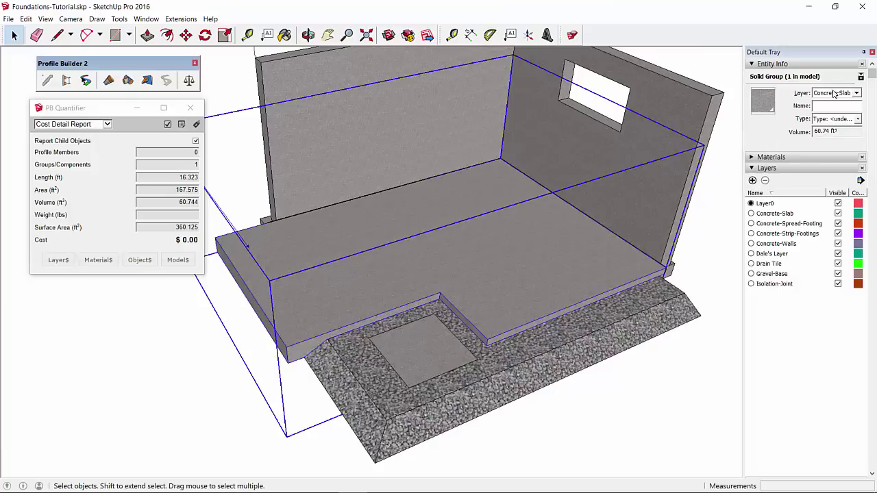
Give the slab layer a 150 lb/ft3 weight and add a '0200 - Concrete Material' cost line.
{"action": "left_click", "coordinate": [59, 258]}
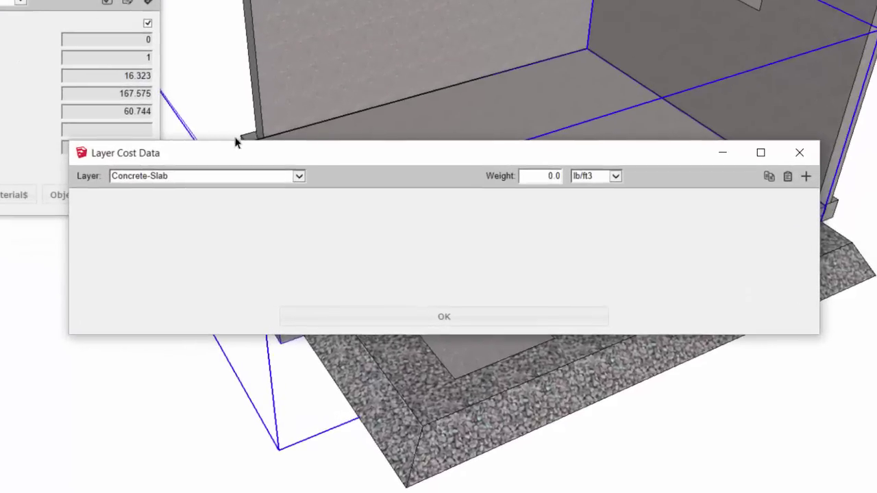
{"action": "double_click", "coordinate": [553, 176]}
{"action": "type", "text": "150"}
{"action": "left_click", "coordinate": [807, 181]}
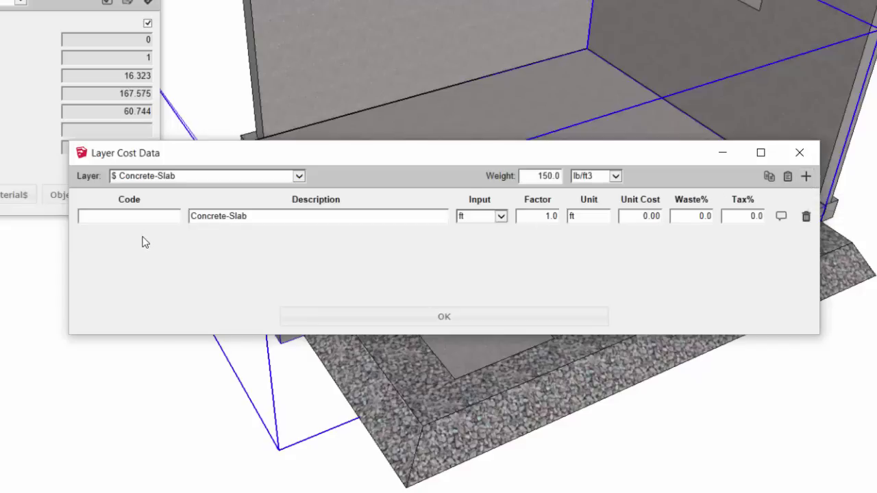
{"action": "left_click", "coordinate": [147, 216]}
{"action": "type", "text": "2"}
{"action": "left_click", "coordinate": [148, 231]}
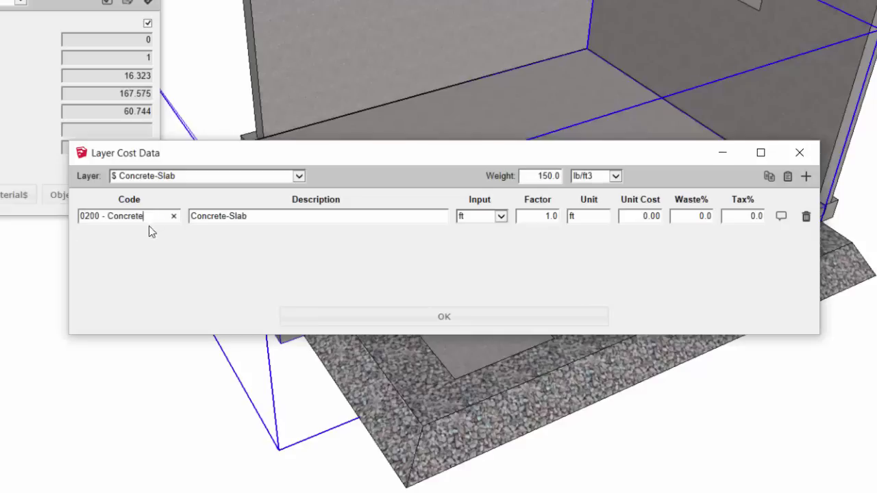
{"action": "left_click", "coordinate": [278, 215]}
{"action": "type", "text": "Material"}
Set that line to yd3 input, 100 unit cost, 5% waste and 5% tax.
{"action": "left_click", "coordinate": [502, 216]}
{"action": "left_click", "coordinate": [483, 226]}
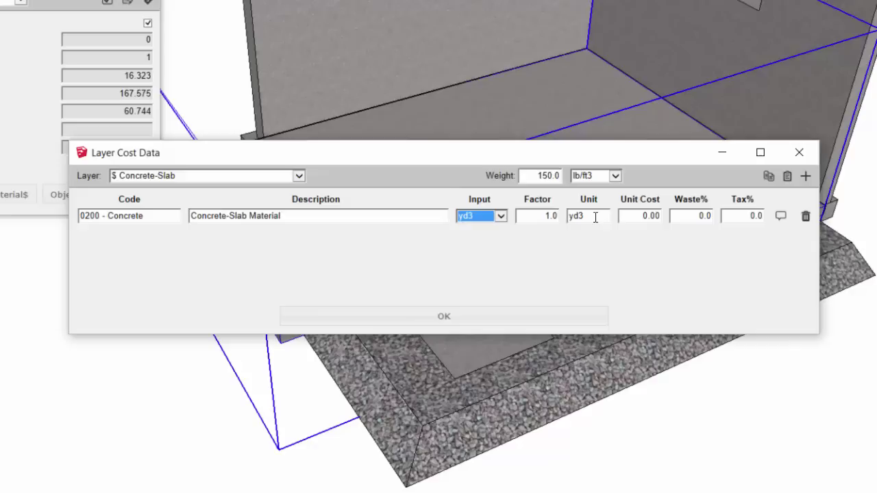
{"action": "left_click_drag", "start_coordinate": [624, 215], "coordinate": [652, 216]}
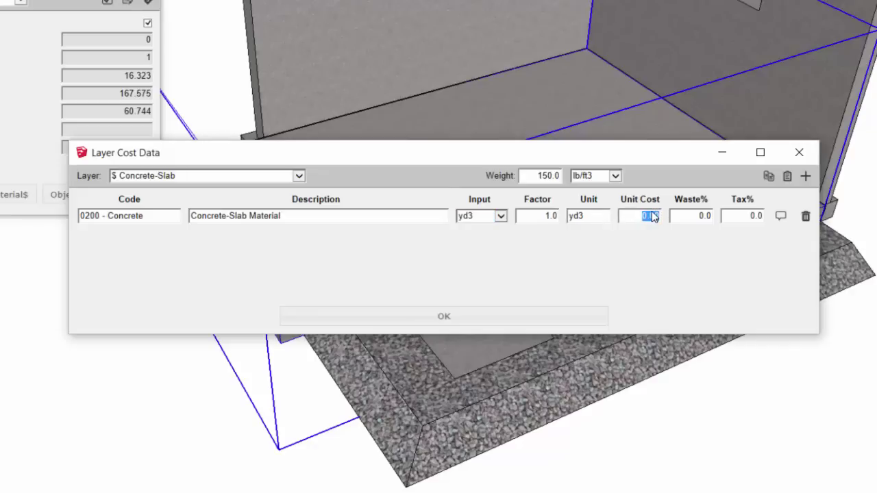
{"action": "key", "text": "BackSpace"}
{"action": "type", "text": "100"}
{"action": "key", "text": "Tab"}
{"action": "type", "text": "5.0"}
{"action": "key", "text": "Tab"}
{"action": "type", "text": "5.0"}
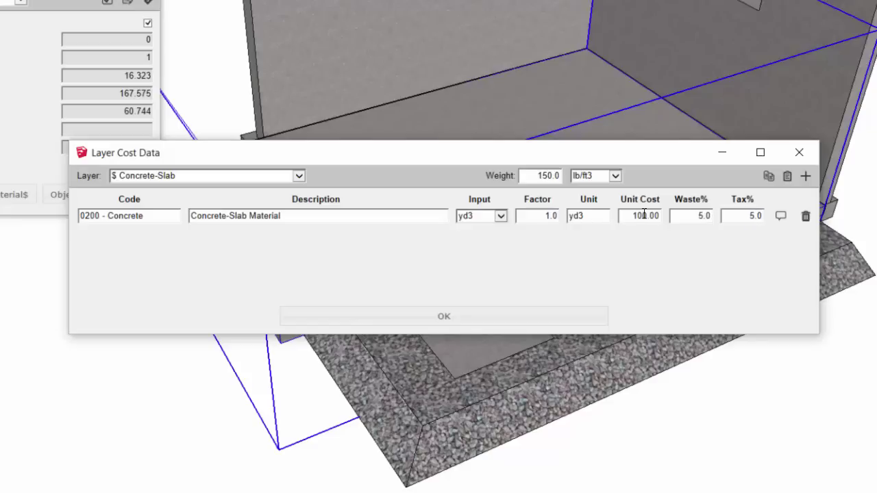
Attach the comment 'Does not include delivery' to the slab material cost line.
{"action": "left_click", "coordinate": [781, 216]}
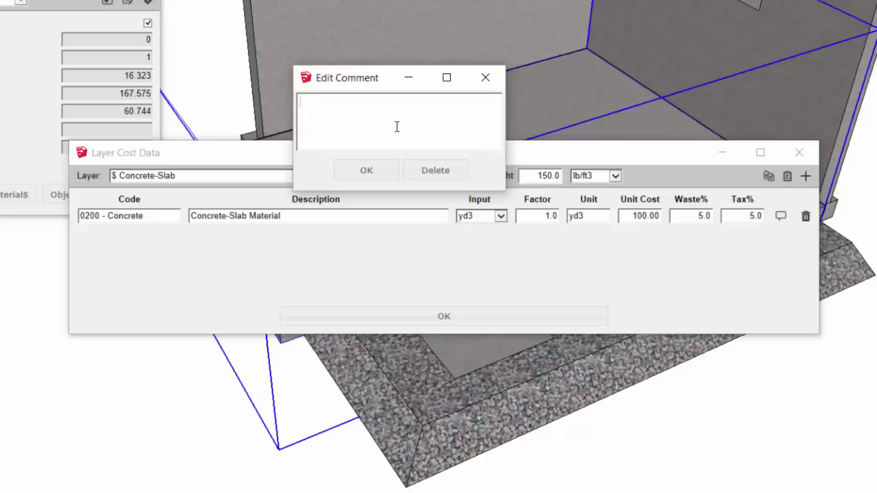
{"action": "type", "text": "Does not include delivery"}
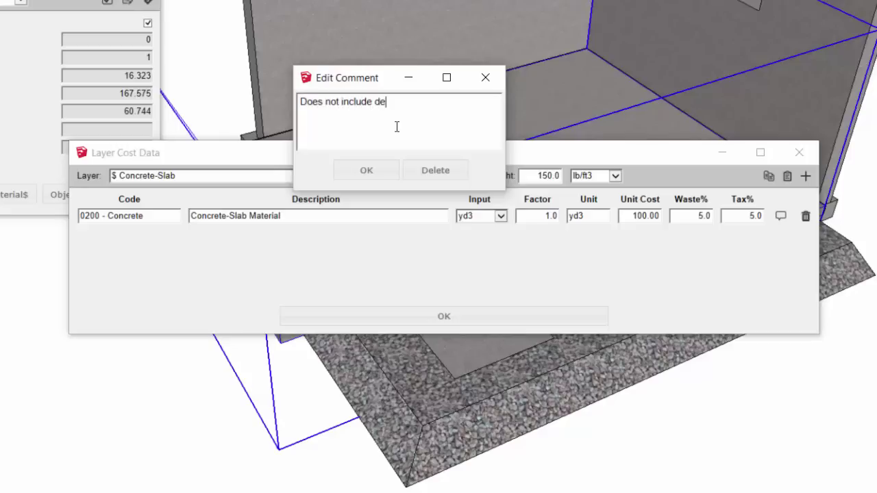
{"action": "left_click", "coordinate": [366, 170]}
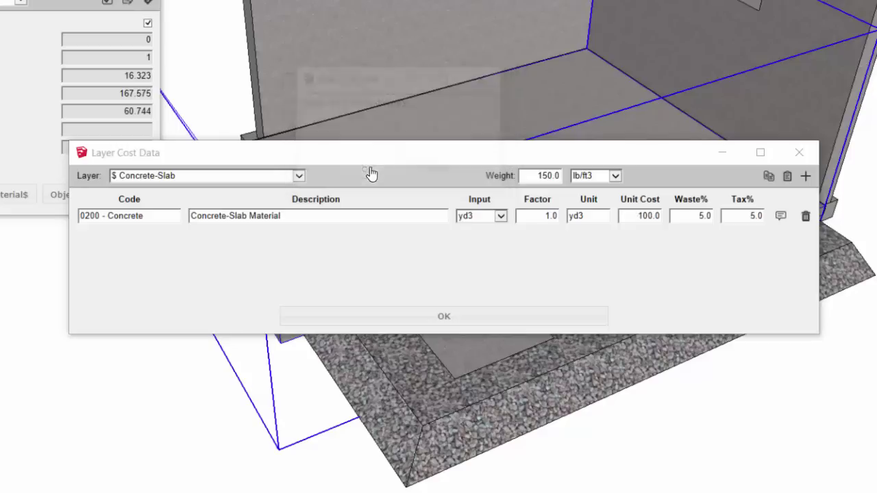
Add a second cost line under code 0200 - Concrete described 'Slab Rebar Material'.
{"action": "left_click", "coordinate": [806, 177]}
{"action": "left_click", "coordinate": [100, 235]}
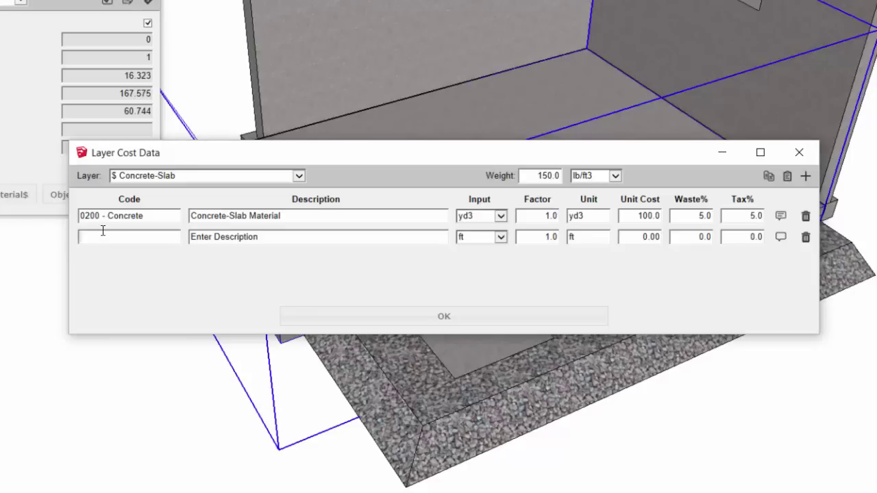
{"action": "type", "text": "02"}
{"action": "left_click", "coordinate": [106, 253]}
{"action": "left_click_drag", "start_coordinate": [274, 240], "coordinate": [187, 227]}
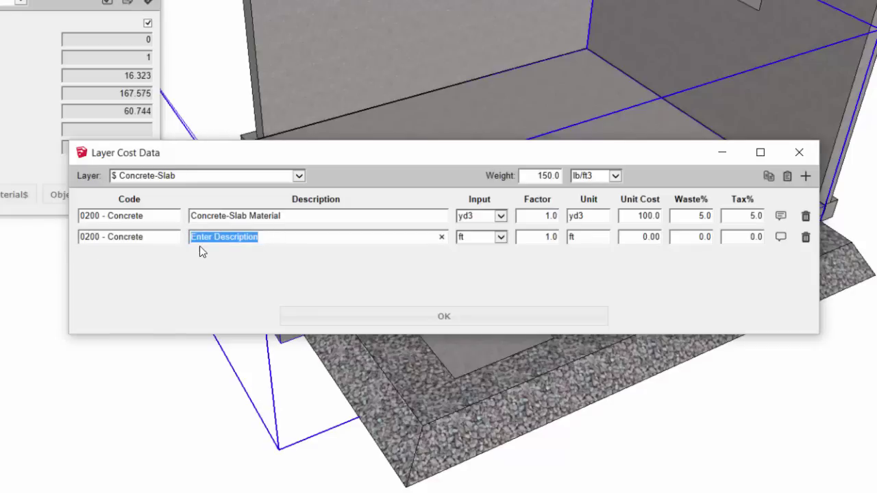
{"action": "type", "text": "Slab Reba"}
{"action": "type", "text": "r #8"}
{"action": "key", "text": "BackSpace"}
{"action": "key", "text": "BackSpace"}
{"action": "key", "text": "BackSpace"}
{"action": "key", "text": "BackSpace"}
{"action": "key", "text": "BackSpace"}
{"action": "type", "text": "ar Material"}
{"action": "key", "text": "Tab"}
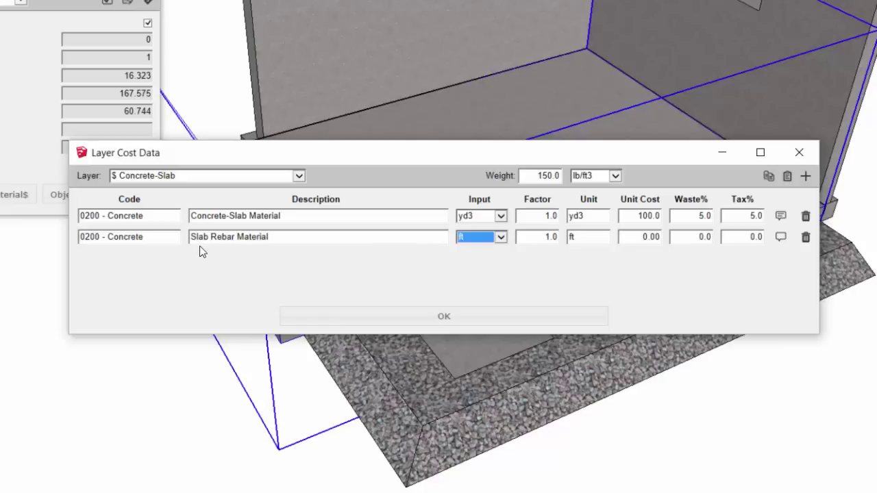
Set the rebar line's input to ft3 and its unit to lbs.
{"action": "left_click", "coordinate": [570, 237]}
{"action": "key", "text": "BackSpace"}
{"action": "key", "text": "BackSpace"}
{"action": "type", "text": "lbs"}
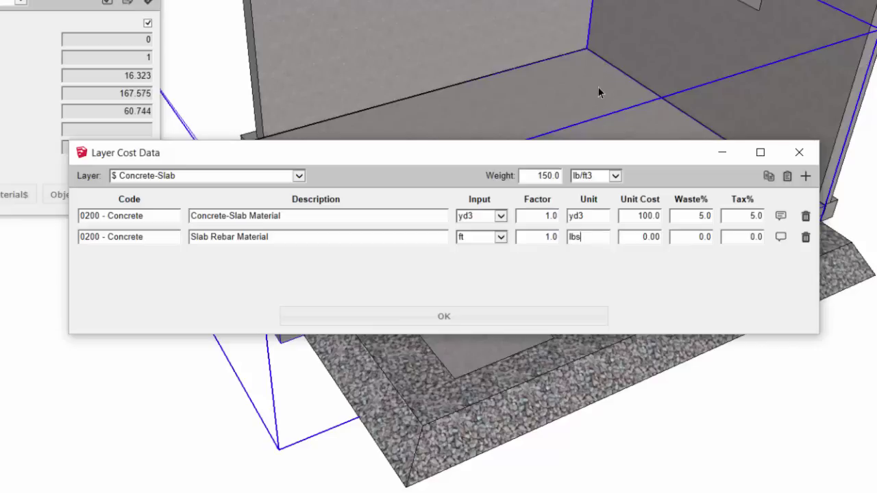
{"action": "left_click", "coordinate": [501, 238]}
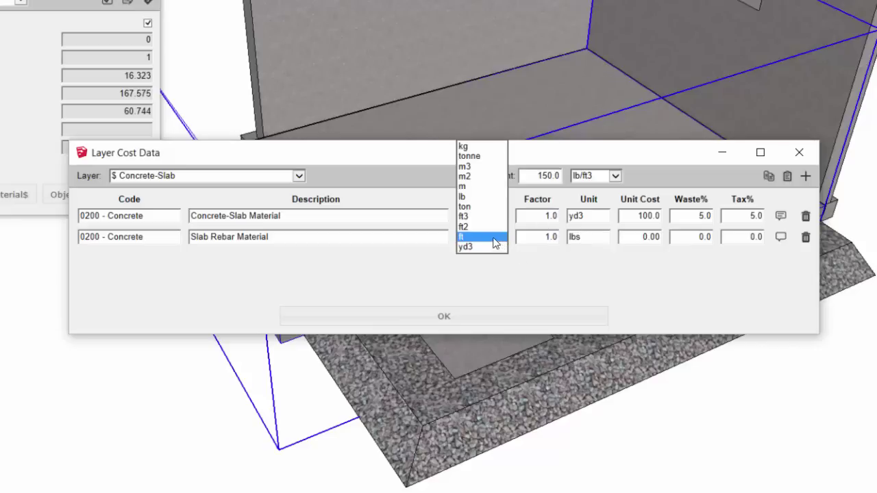
{"action": "left_click", "coordinate": [484, 215]}
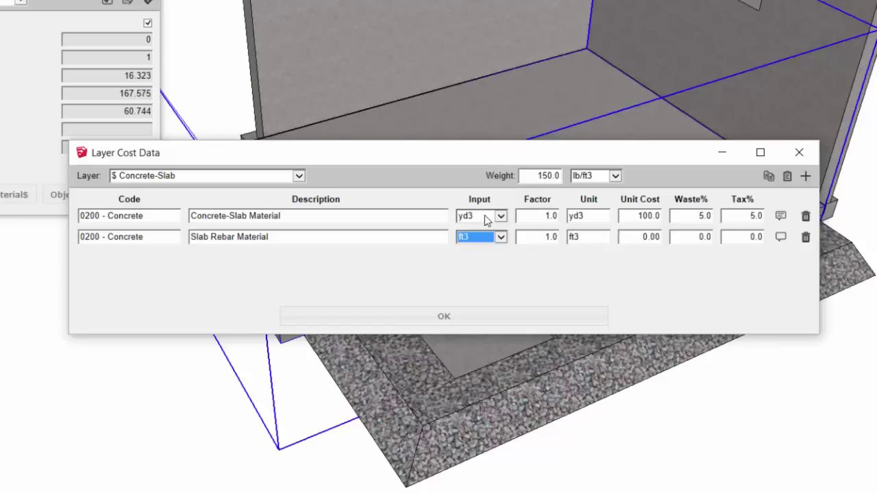
{"action": "double_click", "coordinate": [574, 238]}
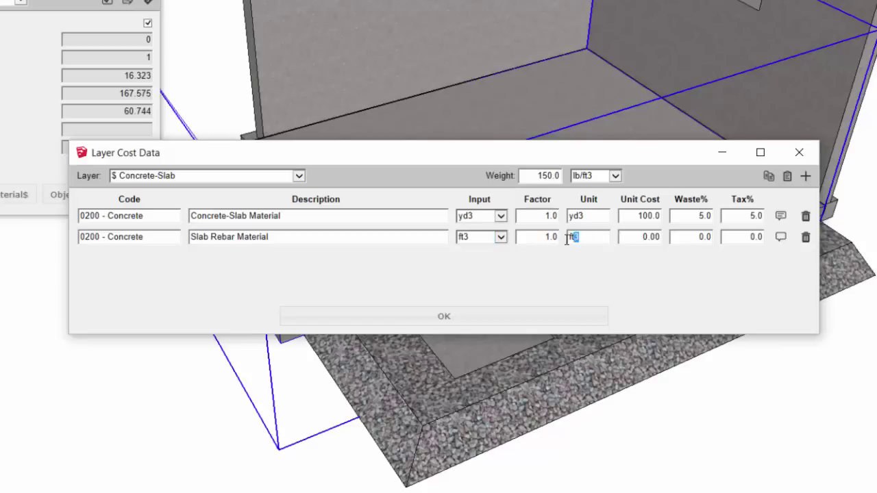
{"action": "key", "text": "BackSpace"}
{"action": "type", "text": "lbs"}
Give the rebar line factor 5.0, unit cost 1 and 5% waste.
{"action": "left_click_drag", "start_coordinate": [538, 239], "coordinate": [560, 241]}
{"action": "left_click_drag", "start_coordinate": [639, 237], "coordinate": [664, 236]}
{"action": "type", "text": "1"}
{"action": "key", "text": "Tab"}
{"action": "type", "text": "5.0"}
{"action": "key", "text": "Tab"}
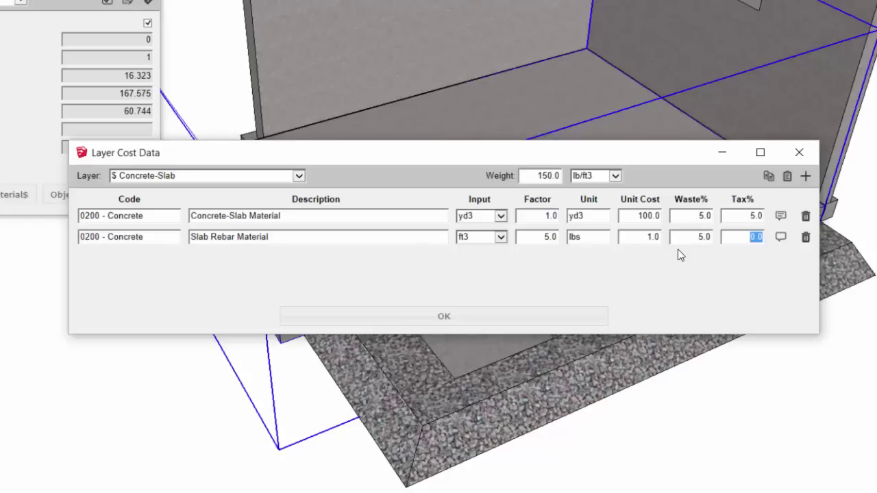
Finish the rebar line with 5% tax and add a 0200 'Slab Finishing Labor' line.
{"action": "type", "text": "5.0"}
{"action": "left_click", "coordinate": [806, 176]}
{"action": "type", "text": "02"}
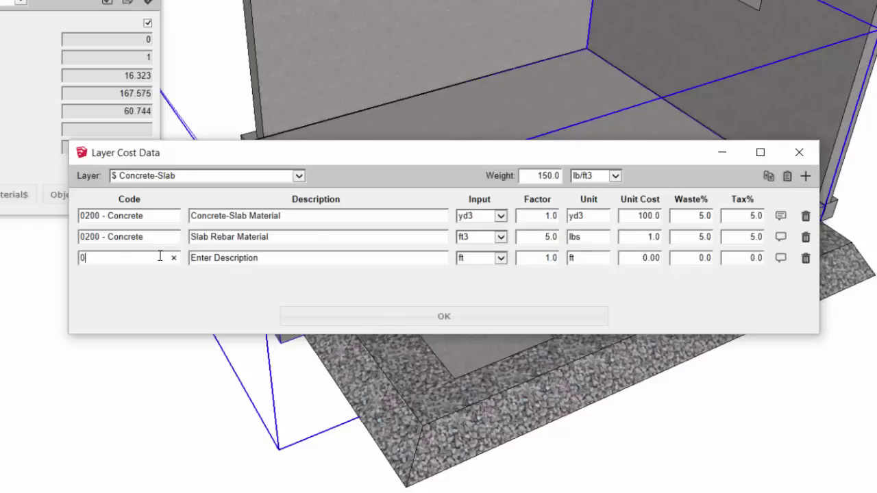
{"action": "left_click", "coordinate": [121, 279]}
{"action": "left_click_drag", "start_coordinate": [271, 258], "coordinate": [177, 260]}
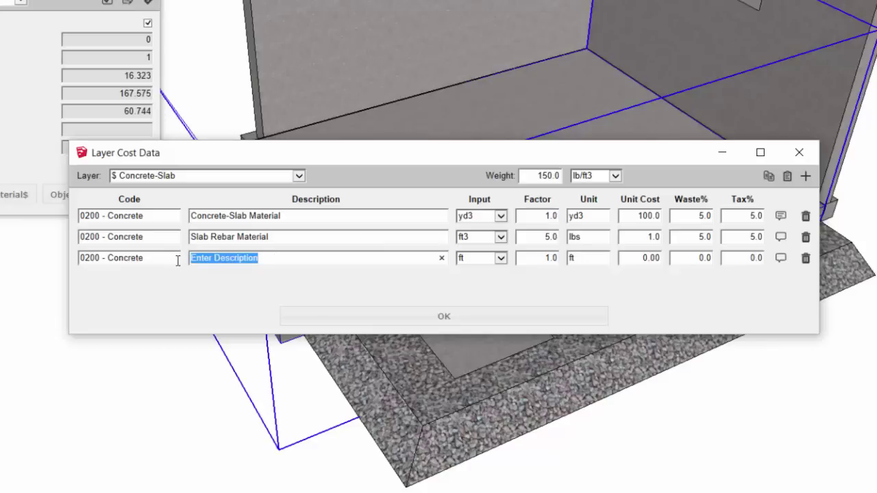
{"action": "type", "text": "Slab "}
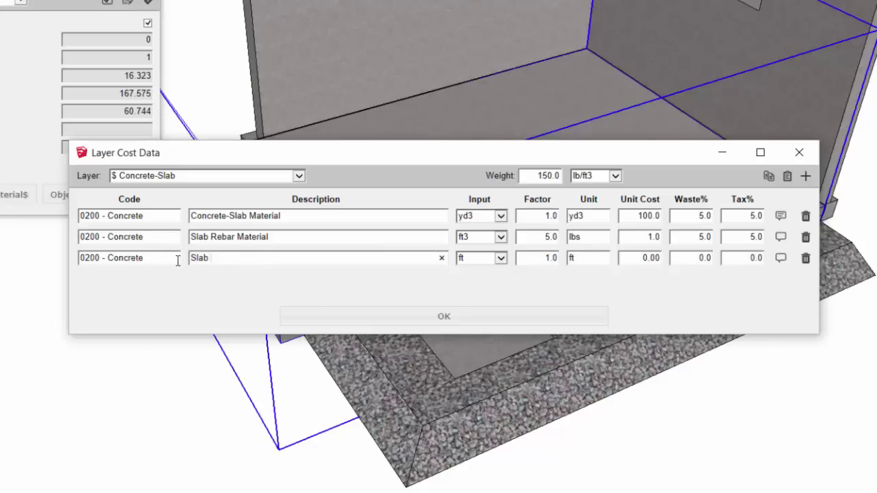
{"action": "type", "text": "Finishing Labor"}
{"action": "key", "text": "Tab"}
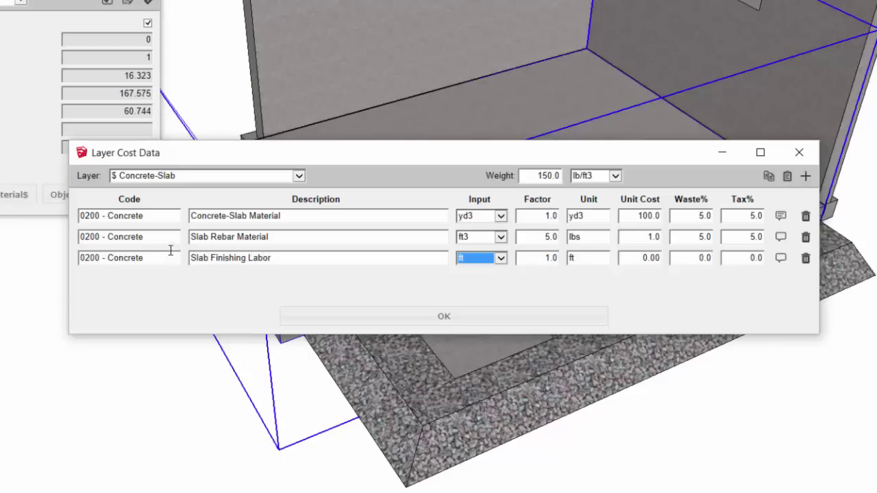
Set Slab Finishing Labor to ft2 input at 1.00 unit cost, then start a fourth line.
{"action": "left_click", "coordinate": [501, 258]}
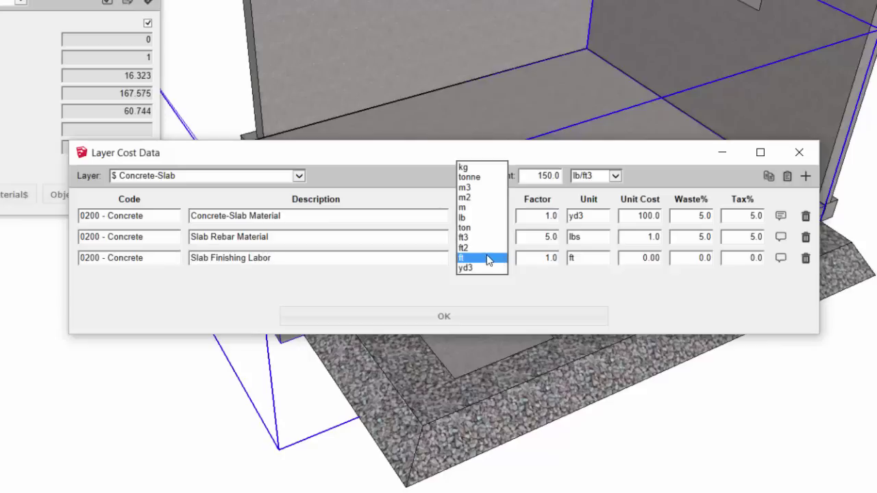
{"action": "left_click", "coordinate": [488, 248]}
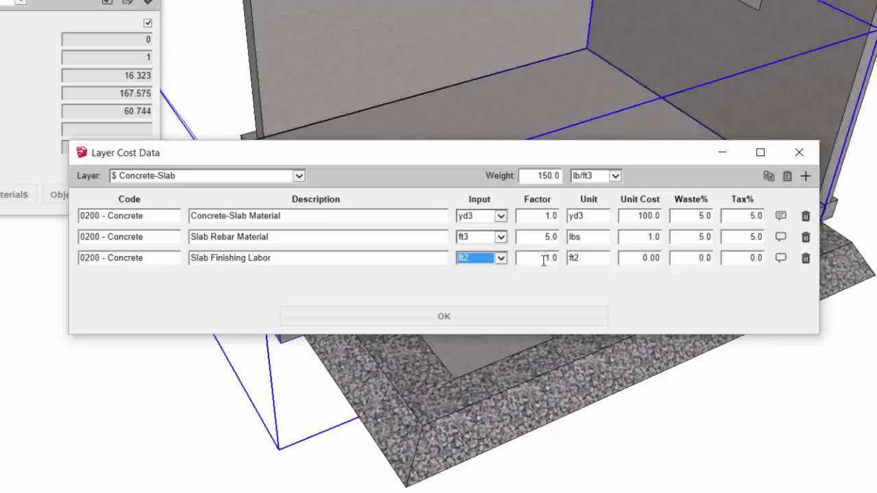
{"action": "left_click", "coordinate": [650, 259]}
{"action": "double_click", "coordinate": [652, 258]}
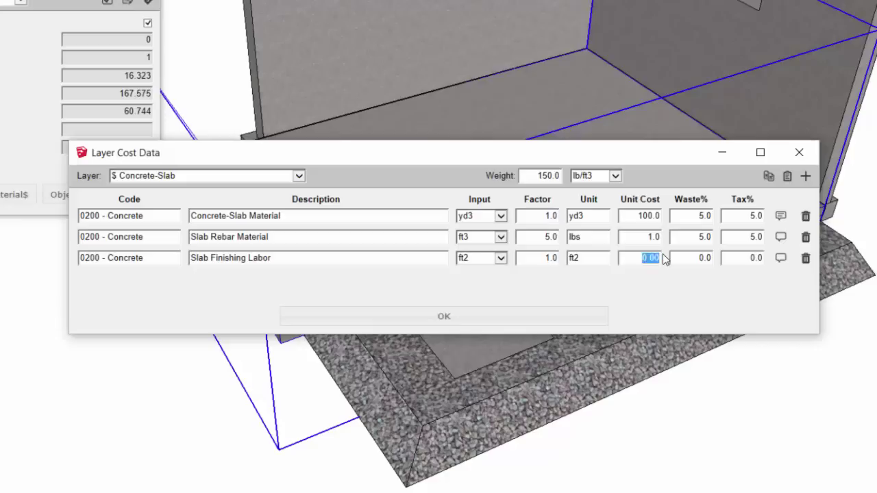
{"action": "type", "text": "1"}
{"action": "key", "text": "Tab"}
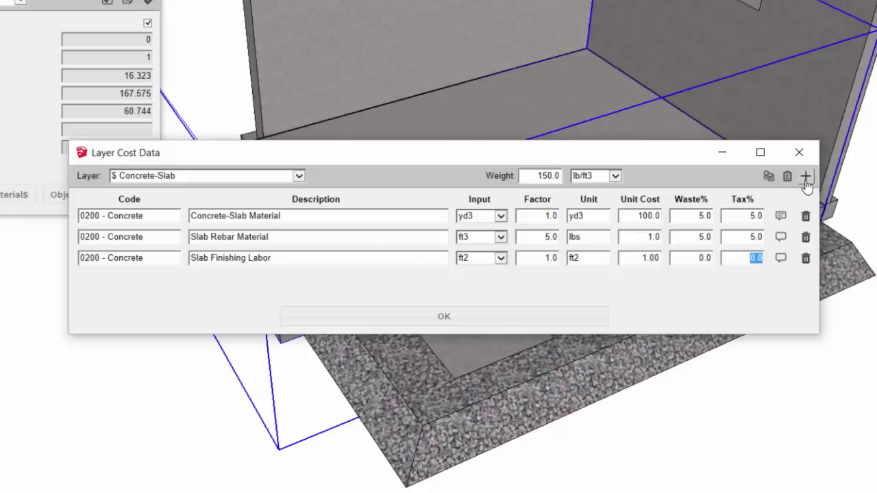
{"action": "left_click", "coordinate": [805, 176]}
Fill the fourth line with code 0200 - Concrete and description 'Vapor Barrier Material'.
{"action": "left_click", "coordinate": [147, 279]}
{"action": "type", "text": "02"}
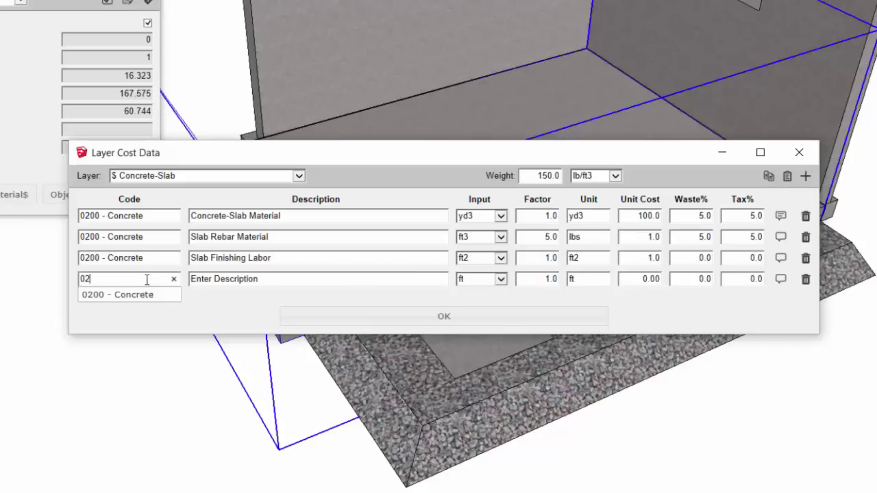
{"action": "left_click", "coordinate": [165, 295]}
{"action": "left_click", "coordinate": [200, 279]}
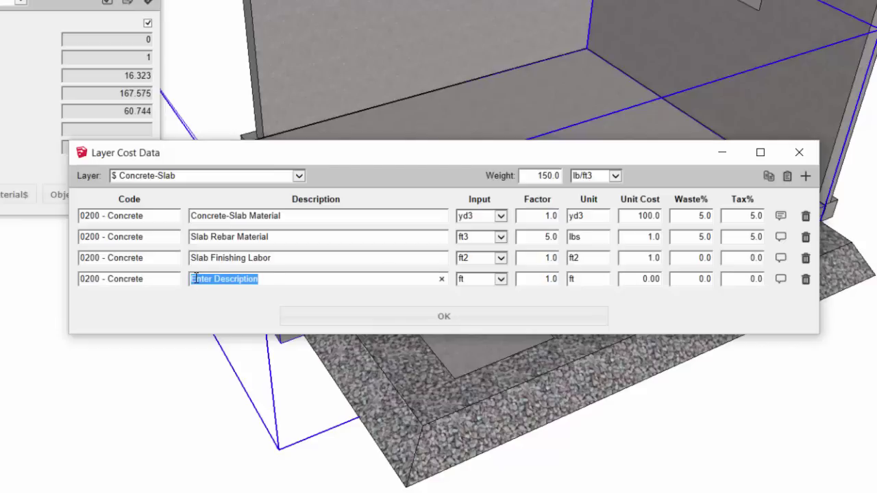
{"action": "type", "text": "Vapor B"}
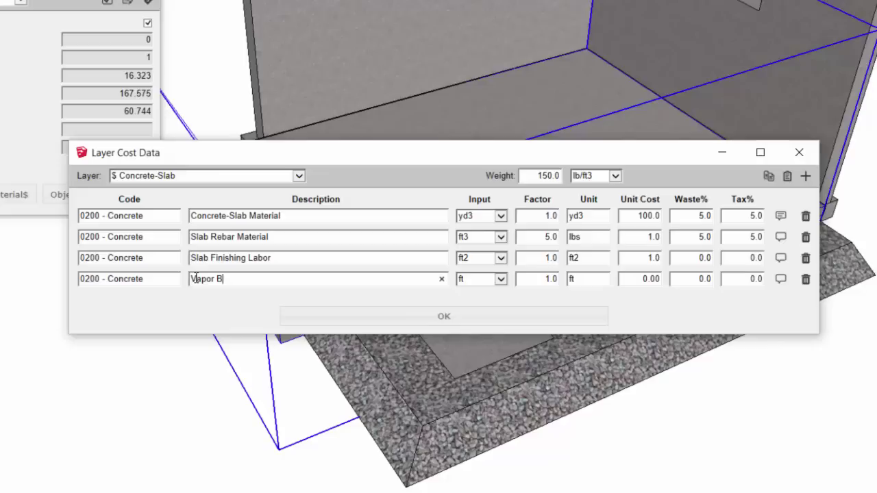
{"action": "type", "text": "arrier Material"}
{"action": "key", "text": "Tab"}
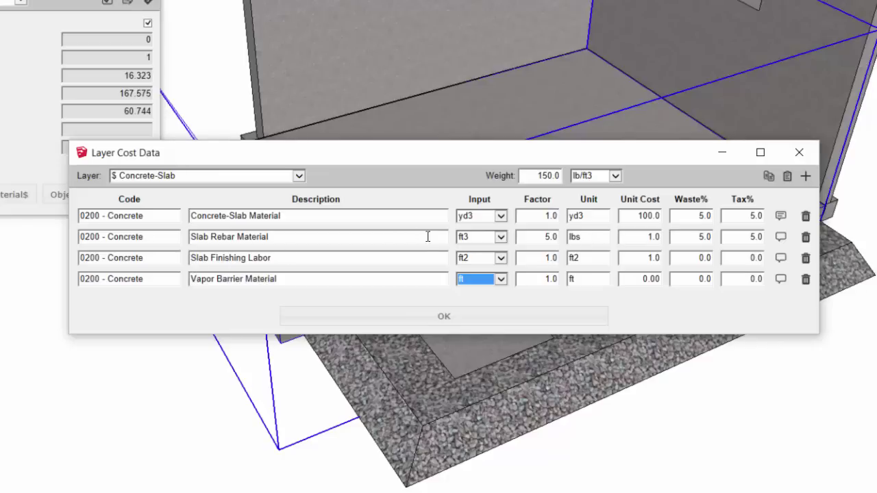
Set the vapor barrier line to ft2 input, 0.06 unit cost, 5% waste and 5% tax.
{"action": "left_click", "coordinate": [502, 281]}
{"action": "left_click", "coordinate": [503, 269]}
{"action": "left_click_drag", "start_coordinate": [634, 279], "coordinate": [664, 278]}
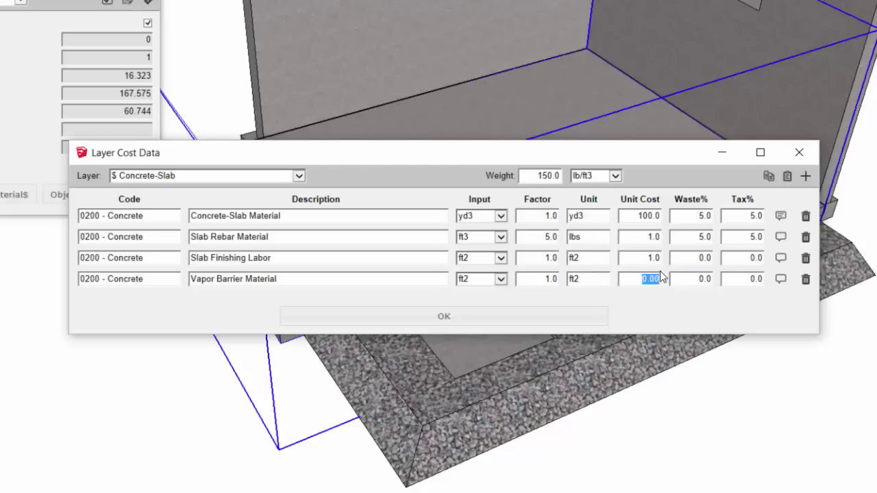
{"action": "type", "text": "0.06"}
{"action": "key", "text": "Tab"}
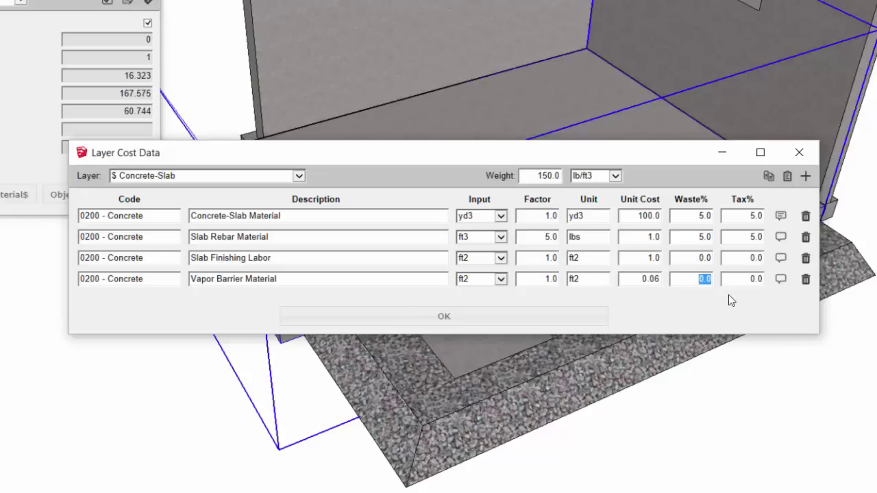
{"action": "key", "text": "Tab"}
{"action": "type", "text": "5"}
{"action": "key", "text": "Tab"}
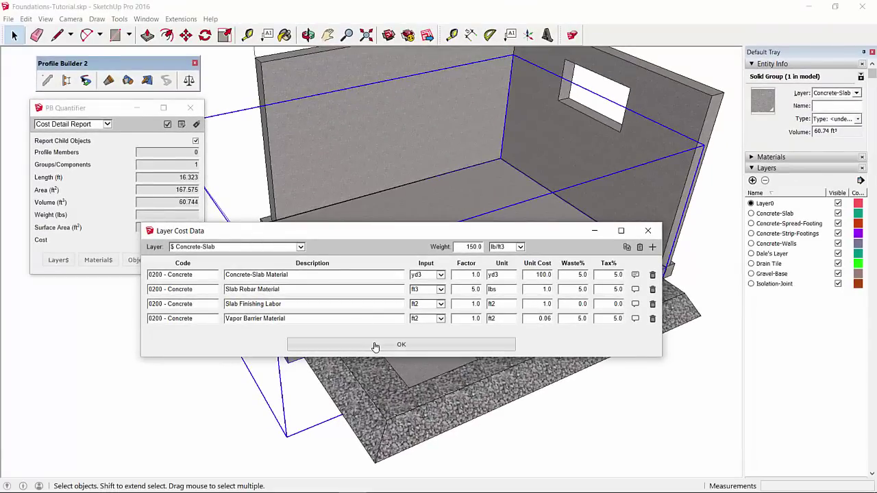
Save the four slab cost lines and close the Layer Cost Data dialog.
{"action": "left_click", "coordinate": [382, 346]}
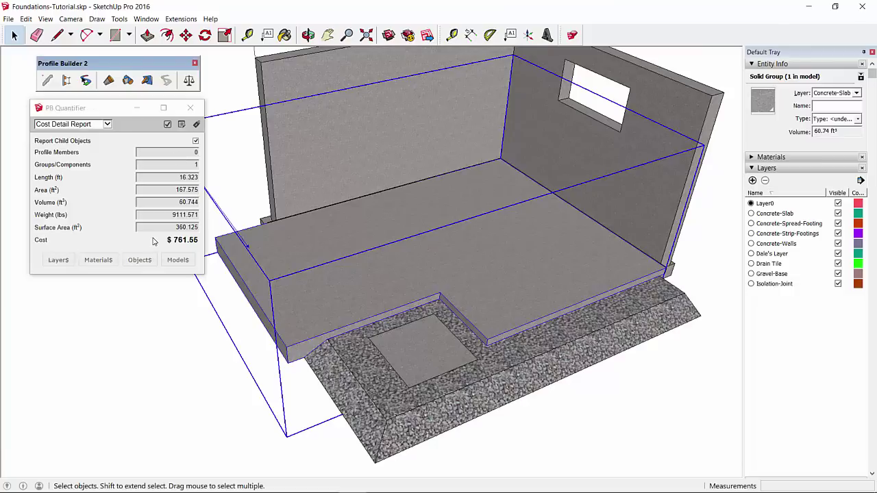
{"action": "mouse_move", "coordinate": [165, 245]}
{"action": "left_click", "coordinate": [195, 124]}
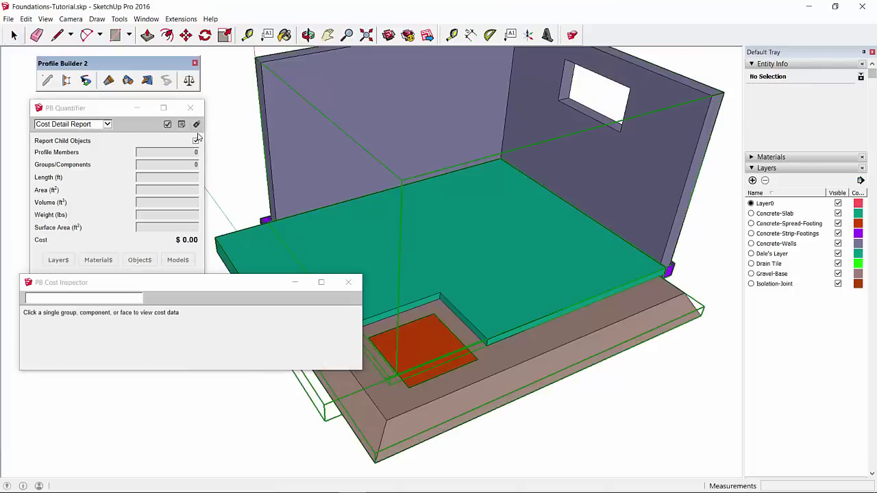
{"action": "left_click", "coordinate": [487, 247]}
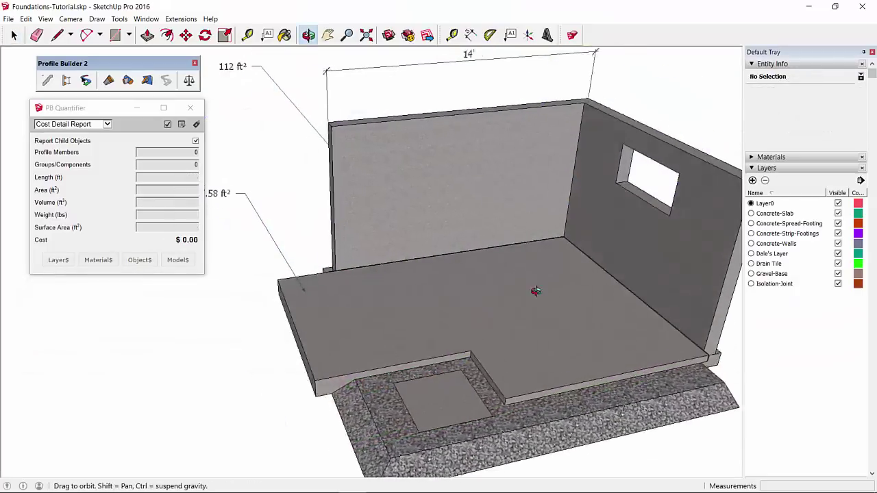
Select the slab and open its Cost Detail Report: $761.55 total, $28.28 tax.
{"action": "scroll", "coordinate": [411, 297], "scroll_direction": "up", "scroll_amount": 2}
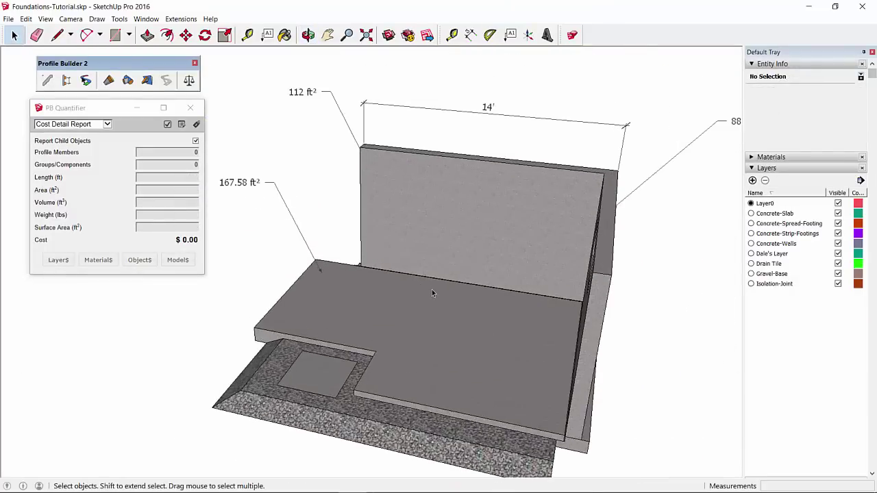
{"action": "left_click", "coordinate": [434, 300]}
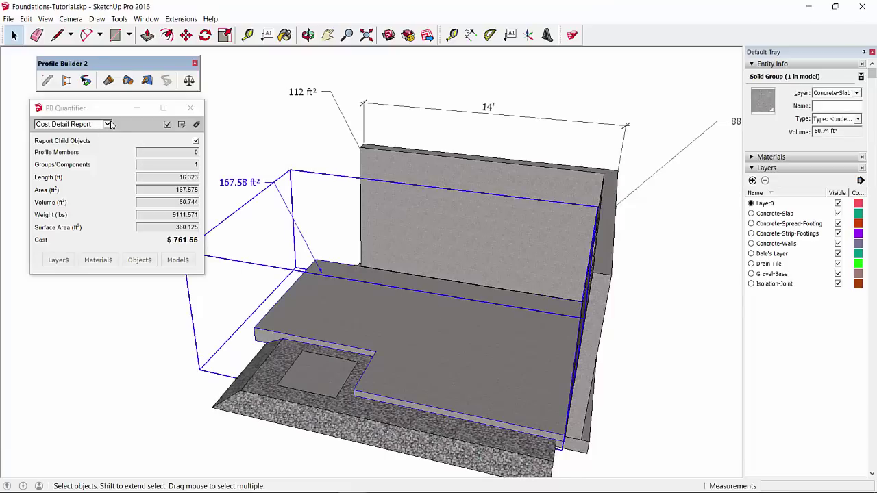
{"action": "left_click", "coordinate": [169, 127]}
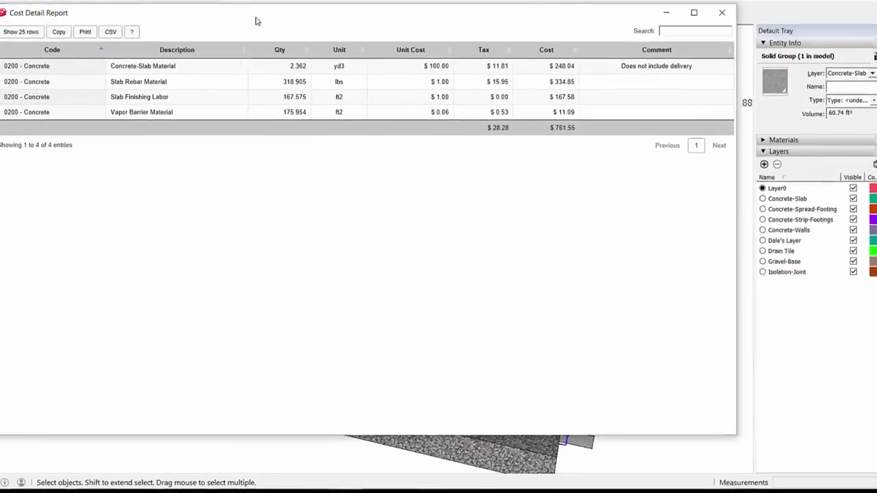